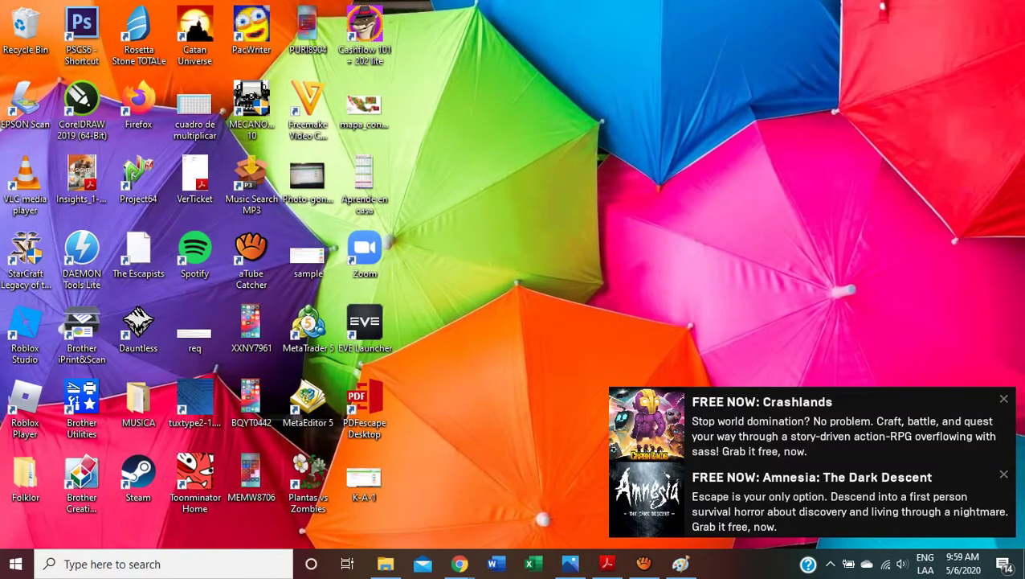
# - Dismiss the Crashlands and Amnesia notifications and switch to the Edmodo browser window
pyautogui.click(1004, 400)
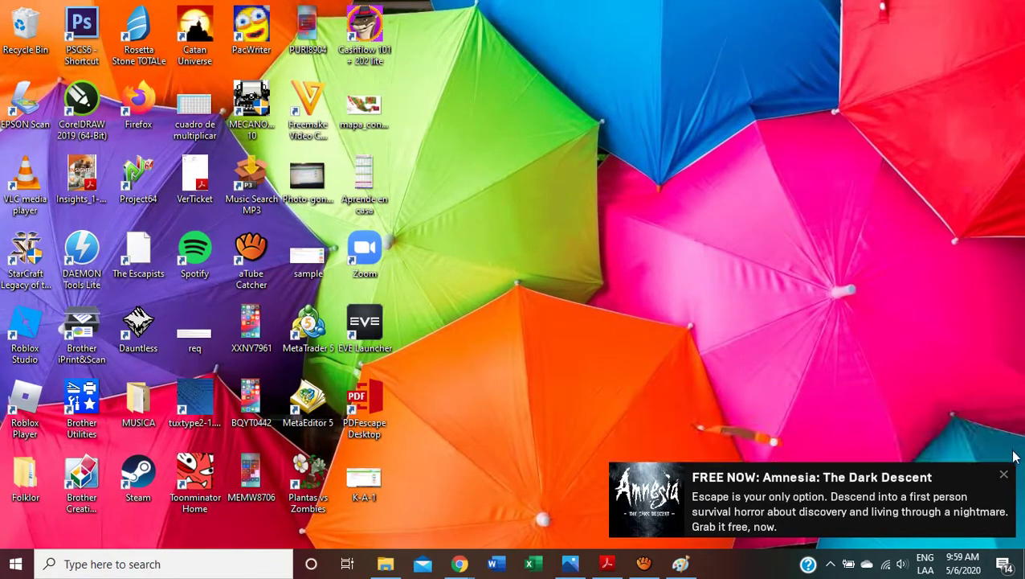
pyautogui.click(1003, 474)
pyautogui.hotkey('alt', 'Tab')
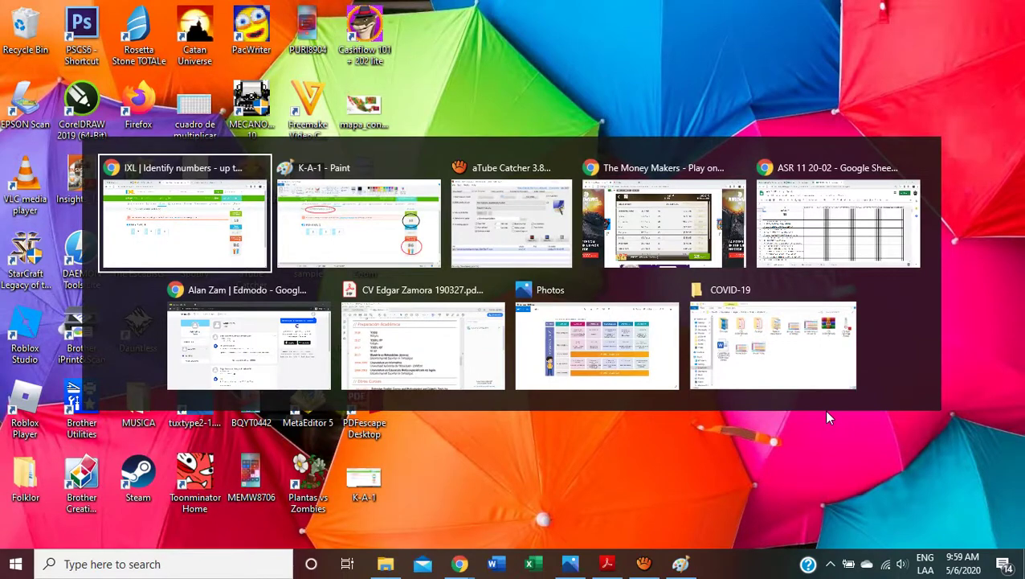
pyautogui.hotkey('alt', 'Tab')
pyautogui.hotkey('alt', 'Tab')
pyautogui.hotkey('alt', 'Tab')
pyautogui.hotkey('alt', 'Tab')
pyautogui.hotkey('alt', 'Tab')
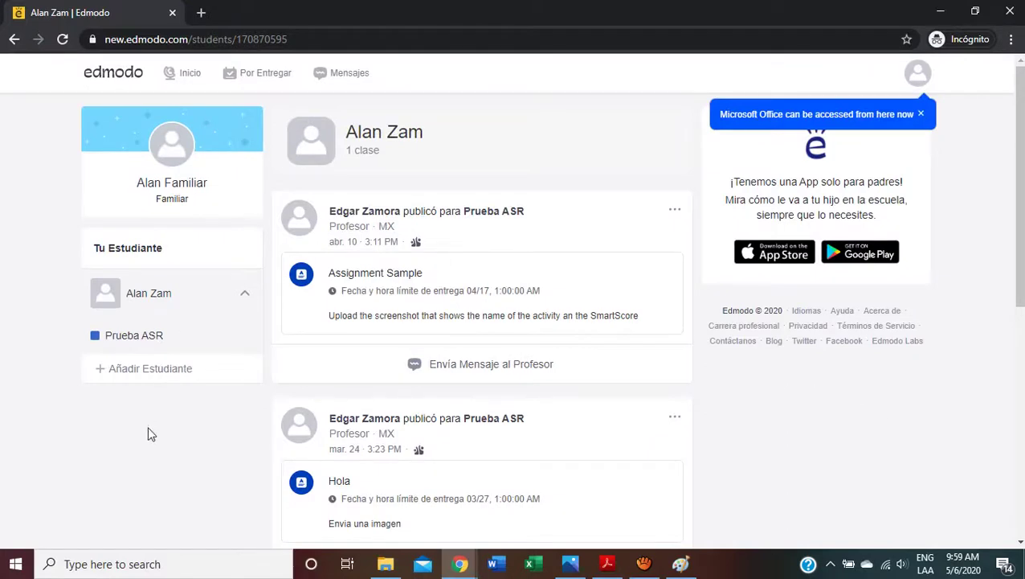
pyautogui.click(189, 75)
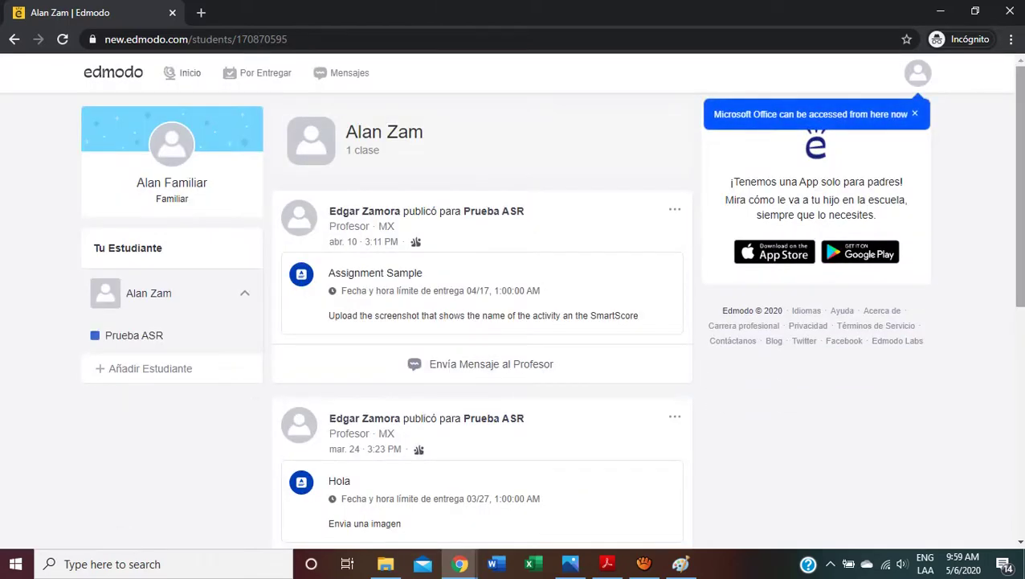
pyautogui.moveTo(1019, 201)
pyautogui.mouseDown()
pyautogui.moveTo(1019, 286)
pyautogui.moveTo(1018, 205)
pyautogui.mouseUp()
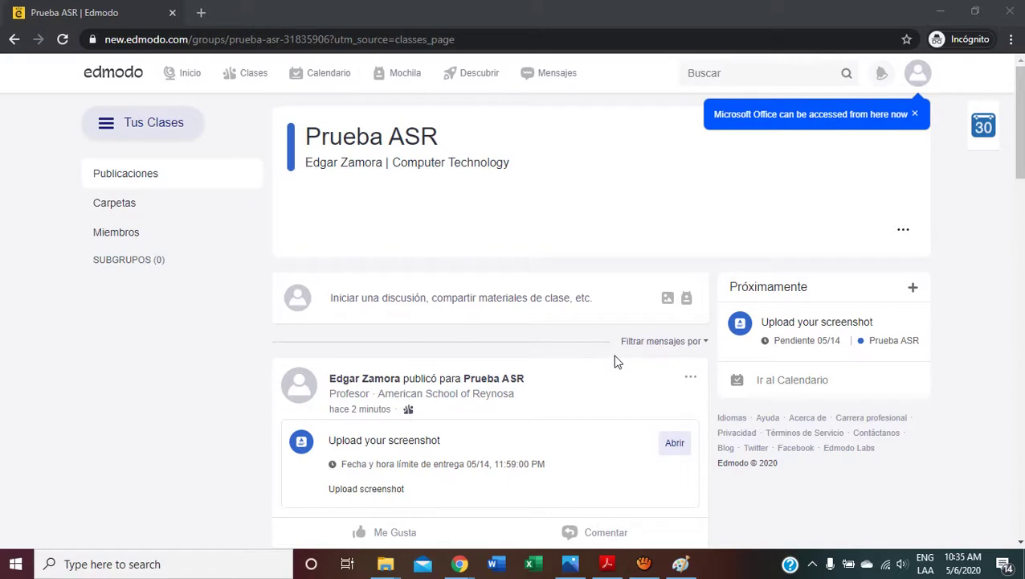
# - Write the comment "Aquie esta mi trabajo" under the "Upload your screenshot" assignment in the Prueba ASR class
pyautogui.moveTo(1020, 137); pyautogui.dragTo(1023, 193)
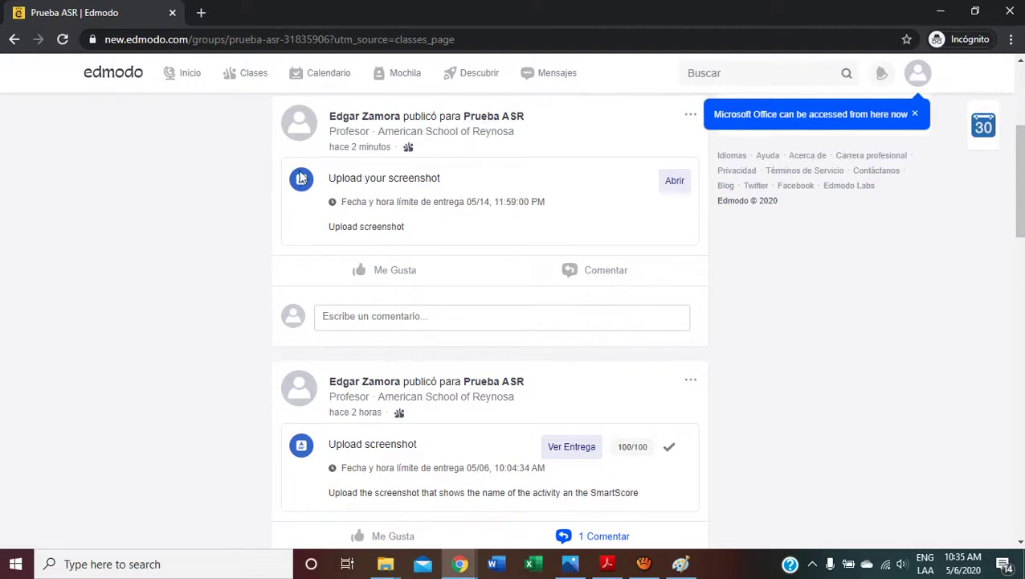
pyautogui.moveTo(1022, 180); pyautogui.dragTo(1022, 166)
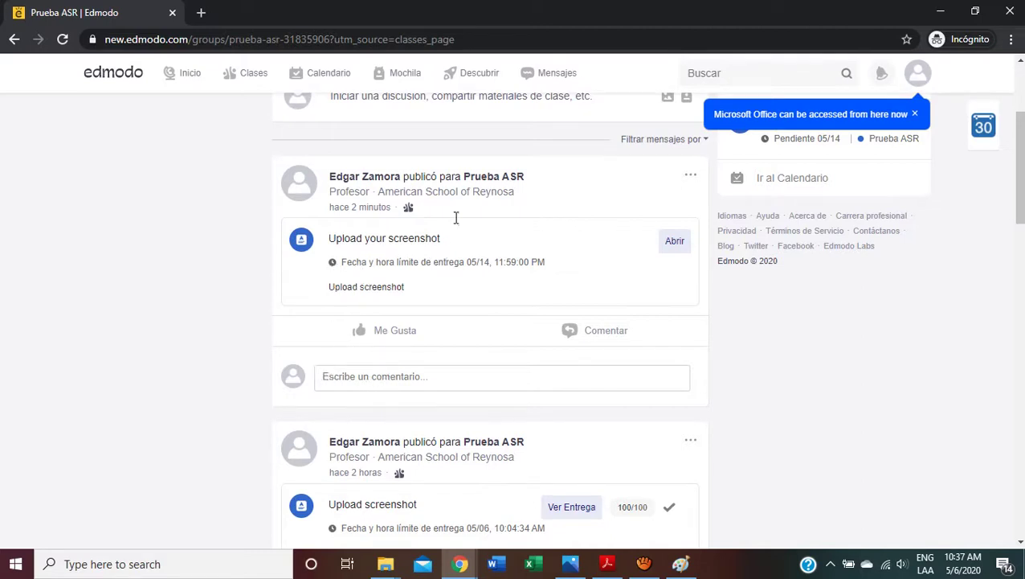
pyautogui.click(388, 374)
pyautogui.write('A')
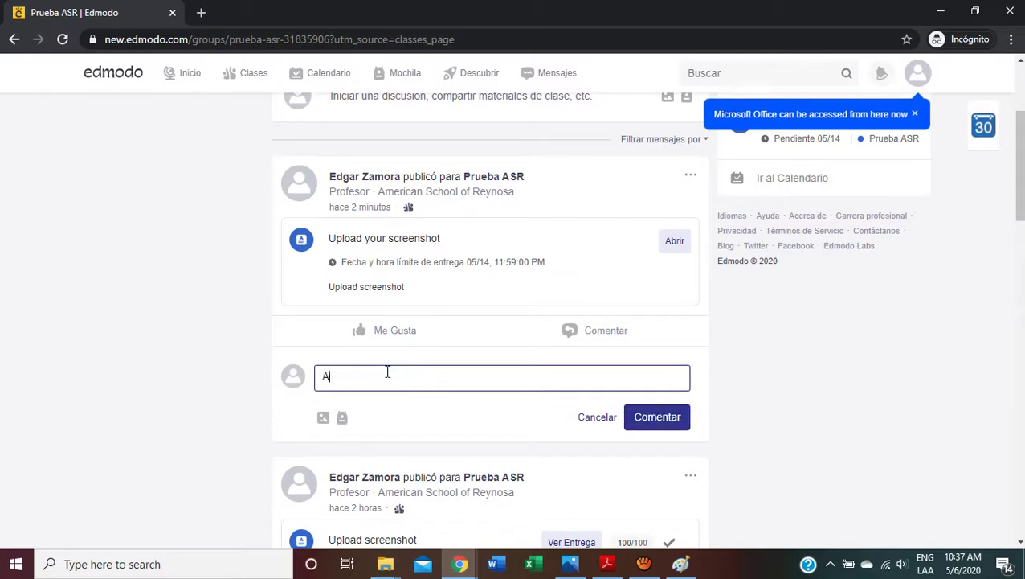
pyautogui.write('quie es')
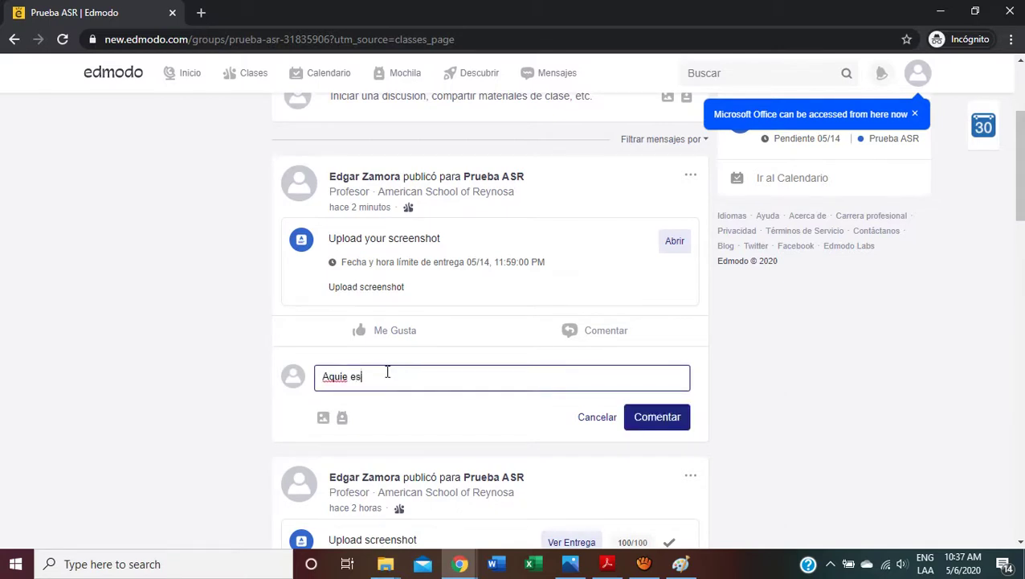
pyautogui.write('ta mi trabajo')
# - Attach the K-A-1 PNG image from the Desktop to the comment
pyautogui.click(323, 417)
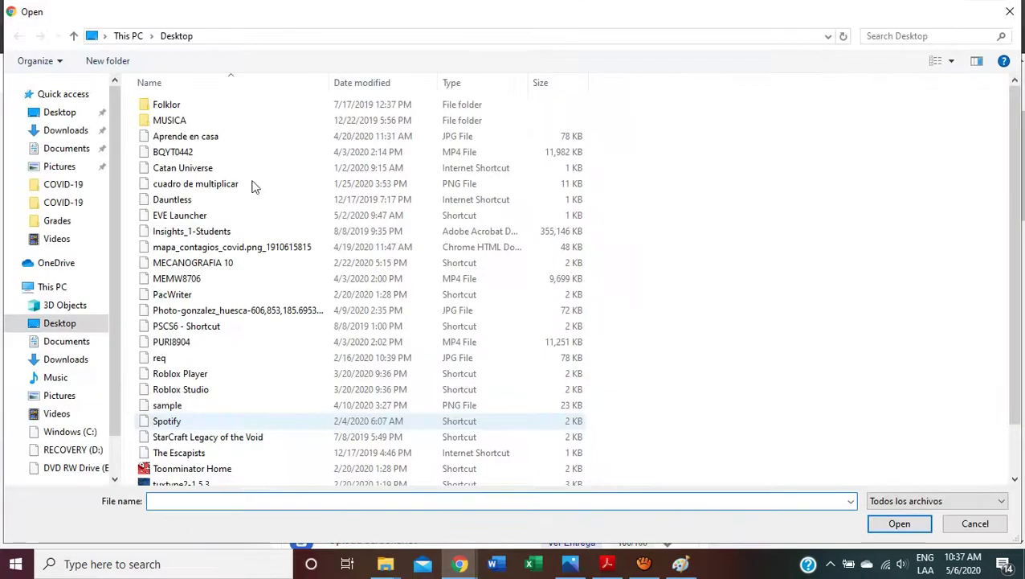
pyautogui.scroll(-2, 294, 305)
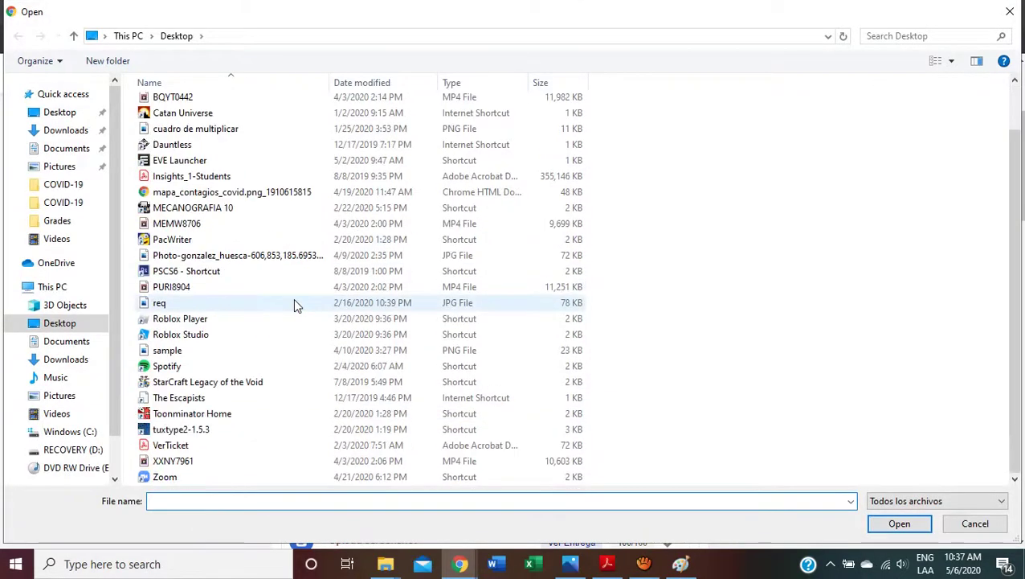
pyautogui.scroll(2, 293, 304)
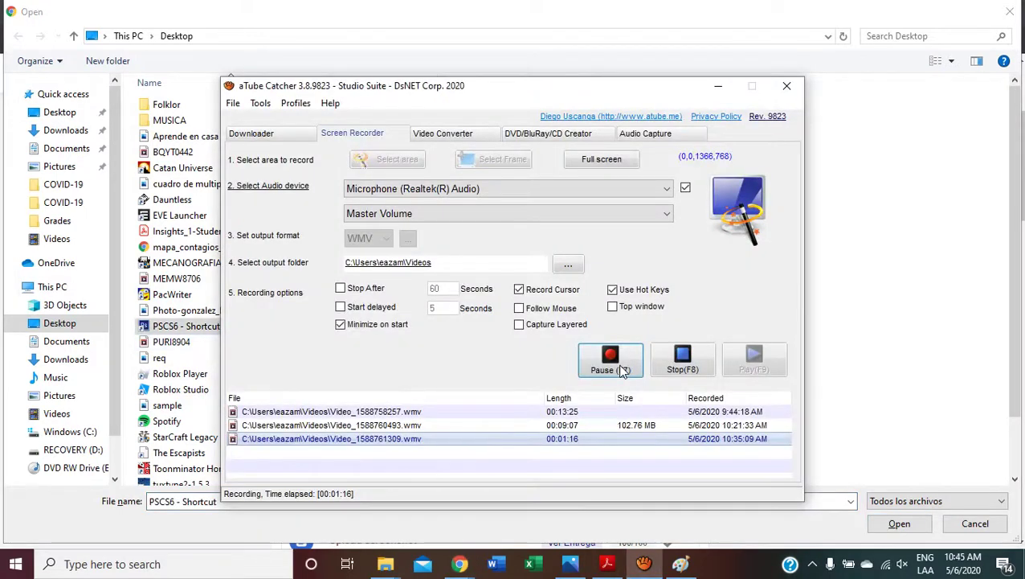
pyautogui.hotkey('alt', 'Tab')
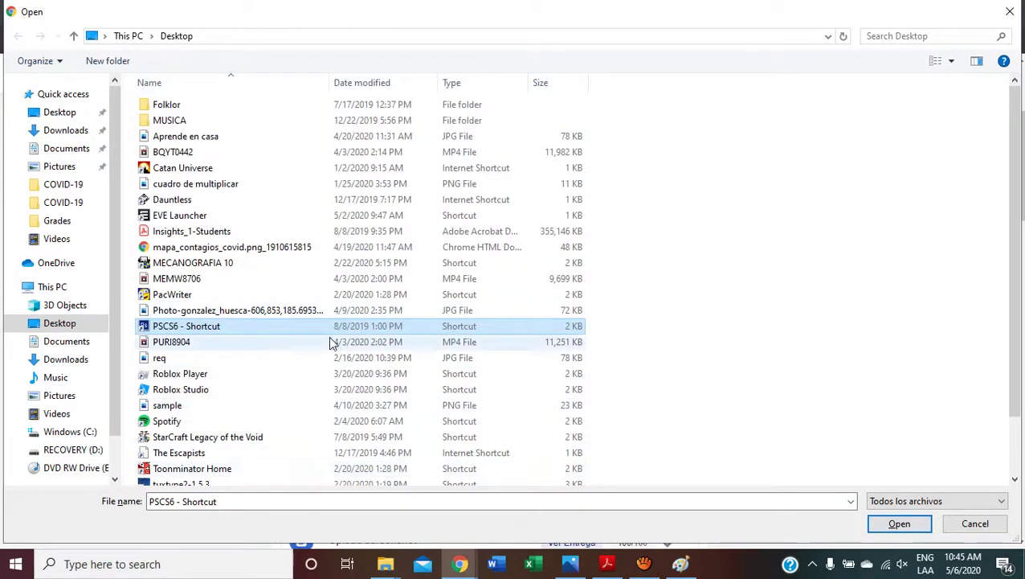
pyautogui.scroll(-2, 322, 343)
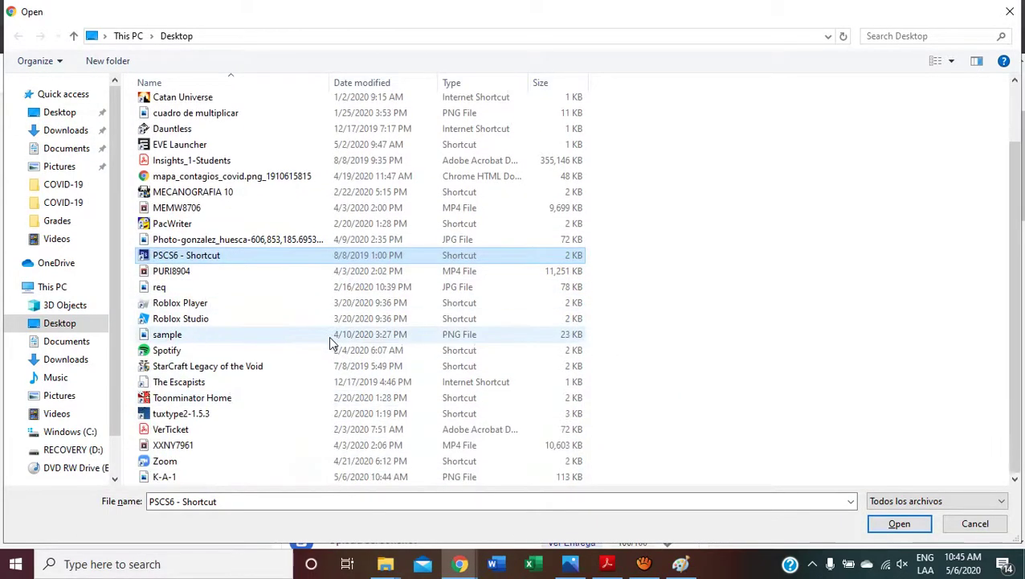
pyautogui.click(166, 462)
pyautogui.click(176, 478)
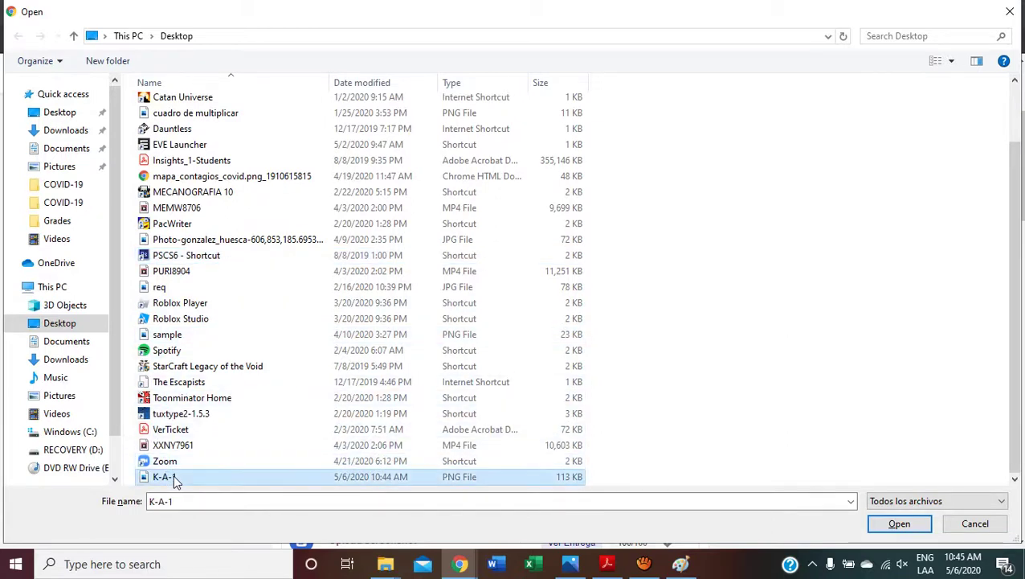
pyautogui.click(899, 524)
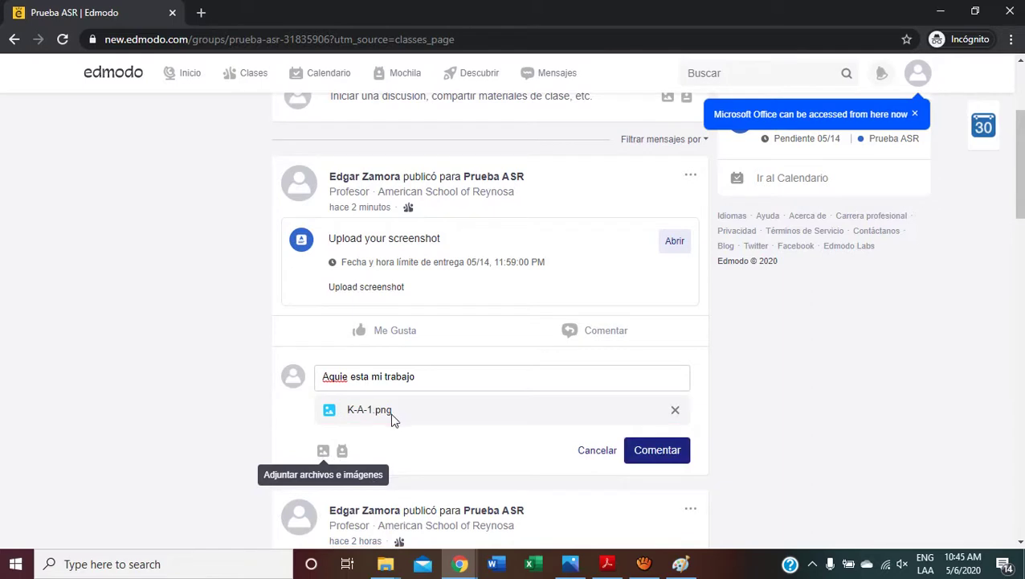
# - Post the comment with its attached image on the "Upload your screenshot" assignment
pyautogui.scroll(-2, 854, 391)
pyautogui.scroll(2, 854, 391)
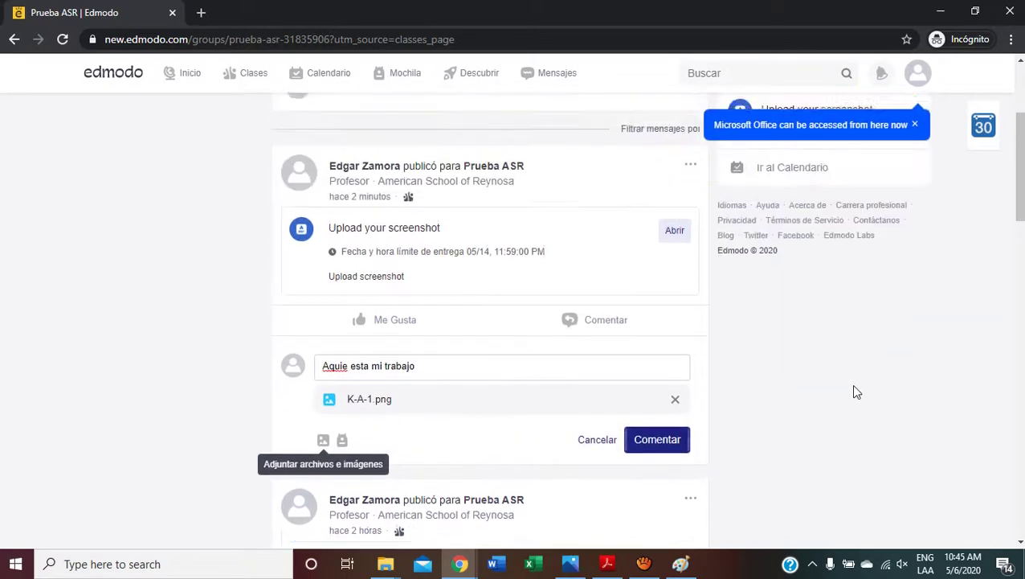
pyautogui.click(661, 467)
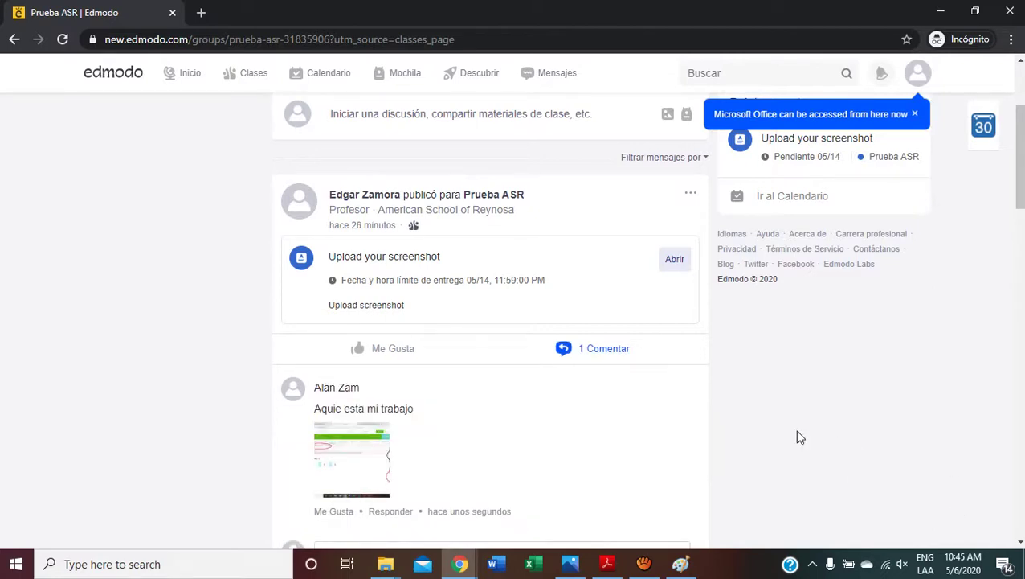
# - Review the posted comment and view its attached screenshot enlarged, closing the preview when done
pyautogui.scroll(-2, 797, 436)
pyautogui.scroll(1, 798, 436)
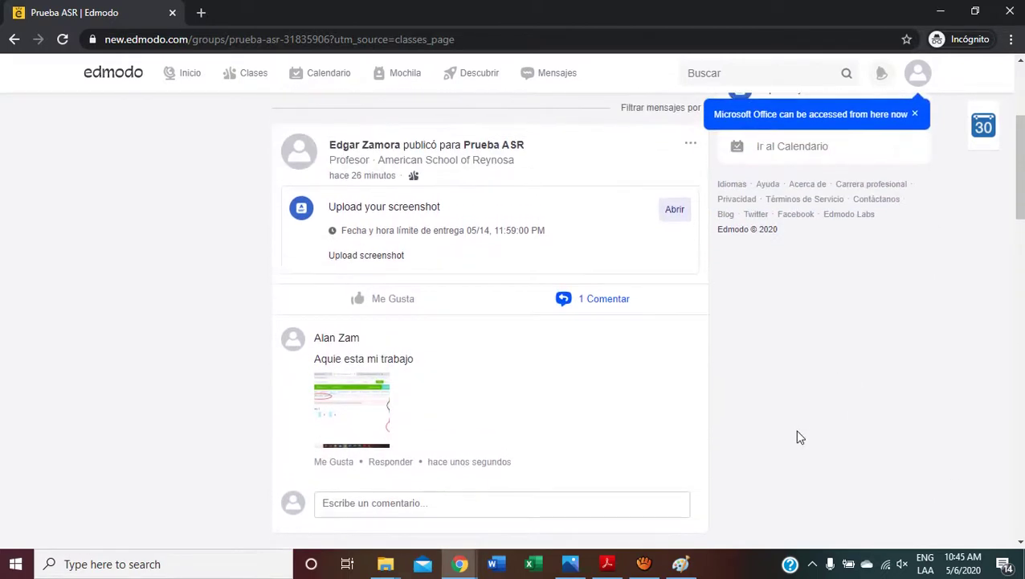
pyautogui.scroll(3, 798, 436)
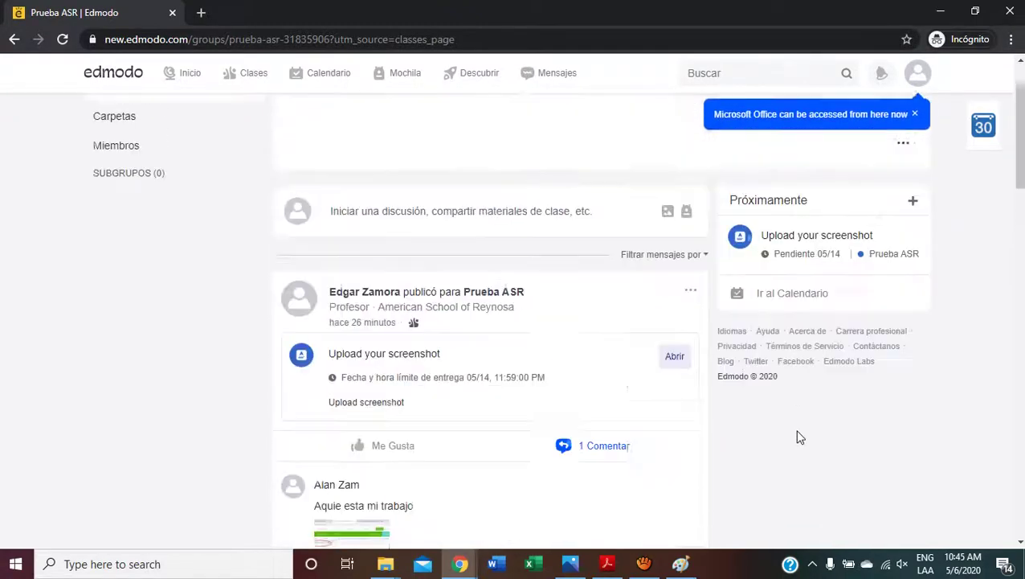
pyautogui.scroll(-6, 798, 436)
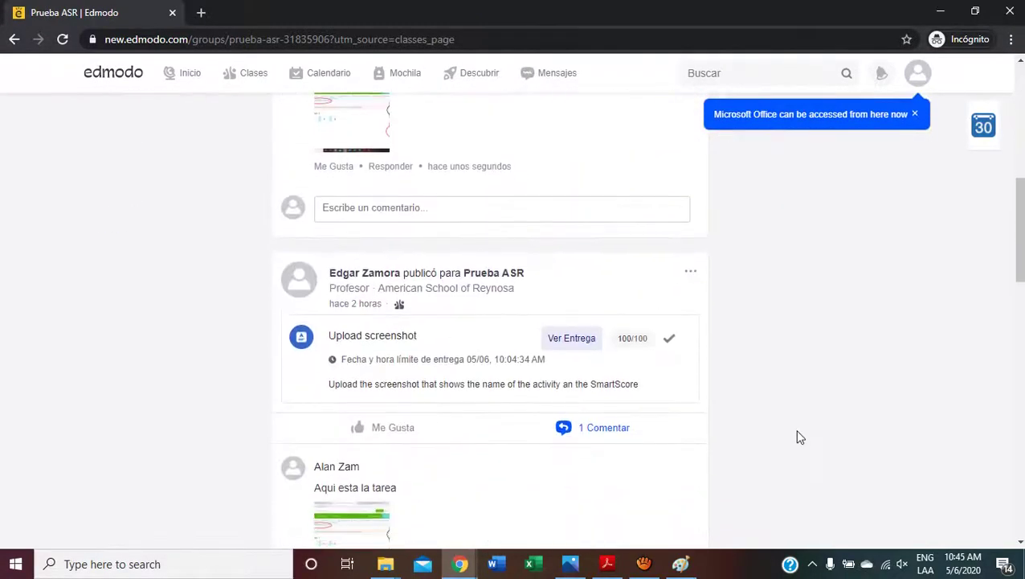
pyautogui.scroll(1, 551, 185)
pyautogui.click(356, 187)
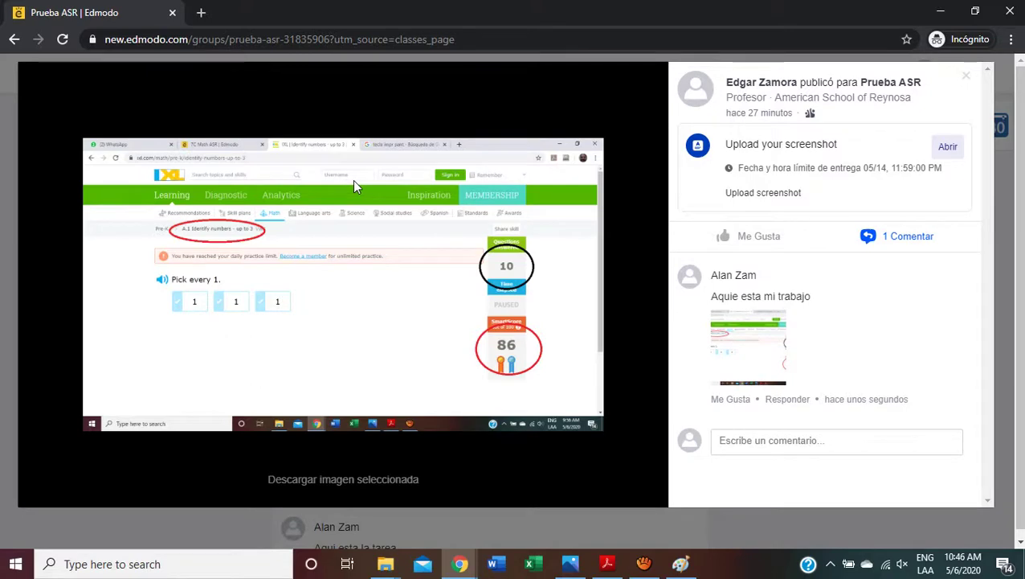
pyautogui.press('Escape')
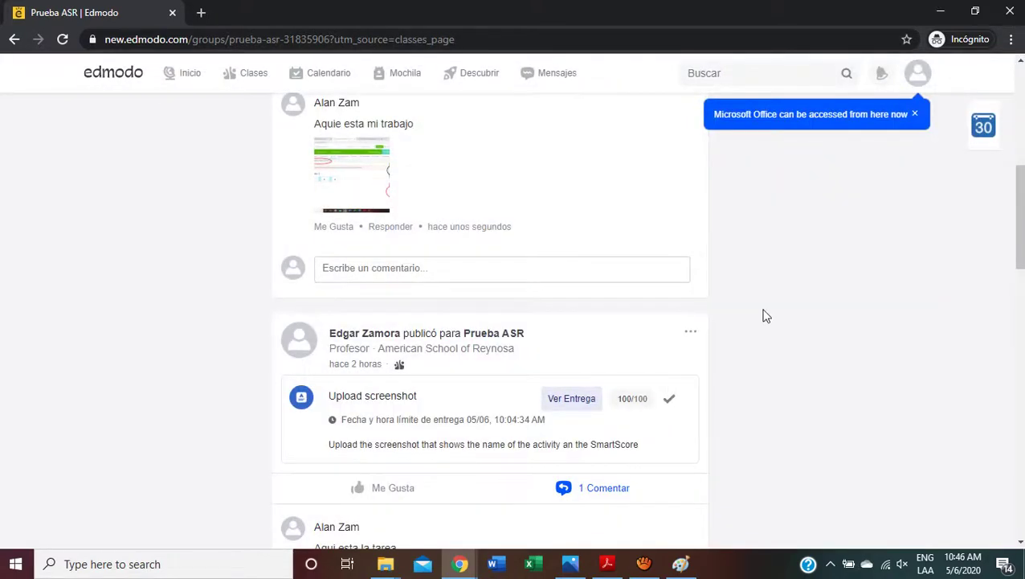
# - Look through the Prueba ASR class feed, comparing the assignment posts and the work submitted under them
pyautogui.scroll(1, 765, 316)
pyautogui.scroll(-2, 766, 316)
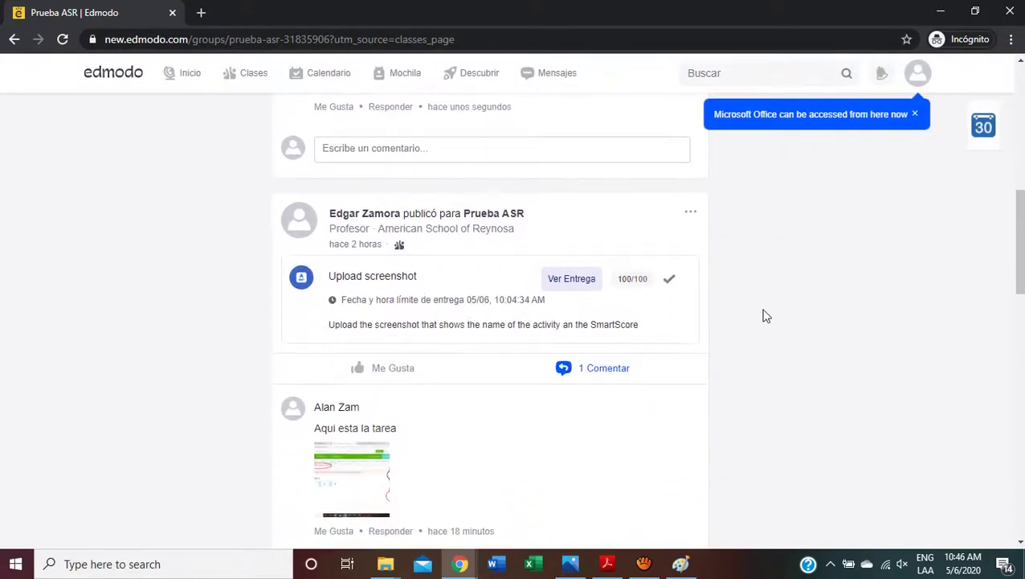
pyautogui.scroll(10, 765, 316)
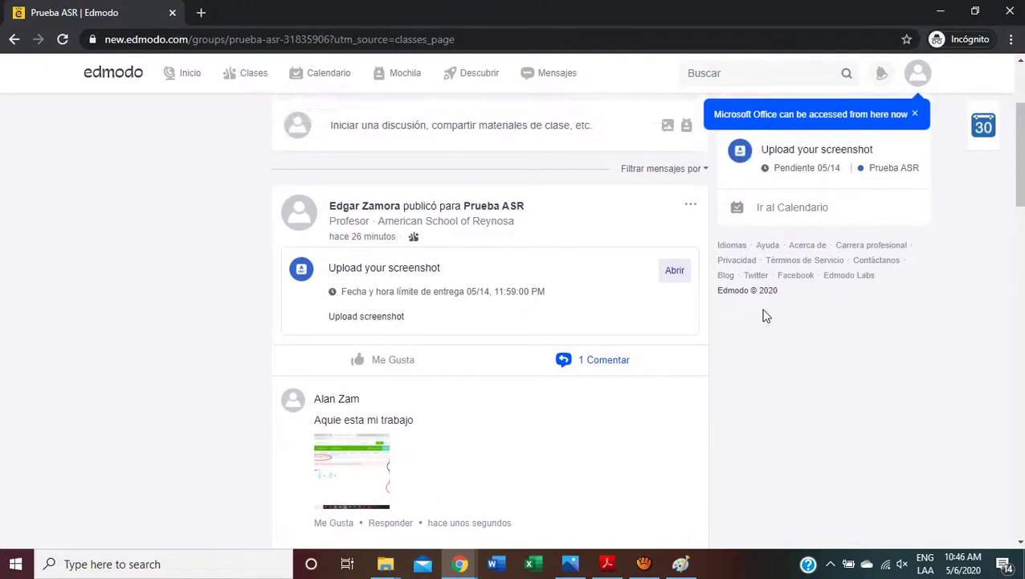
pyautogui.scroll(-1, 766, 316)
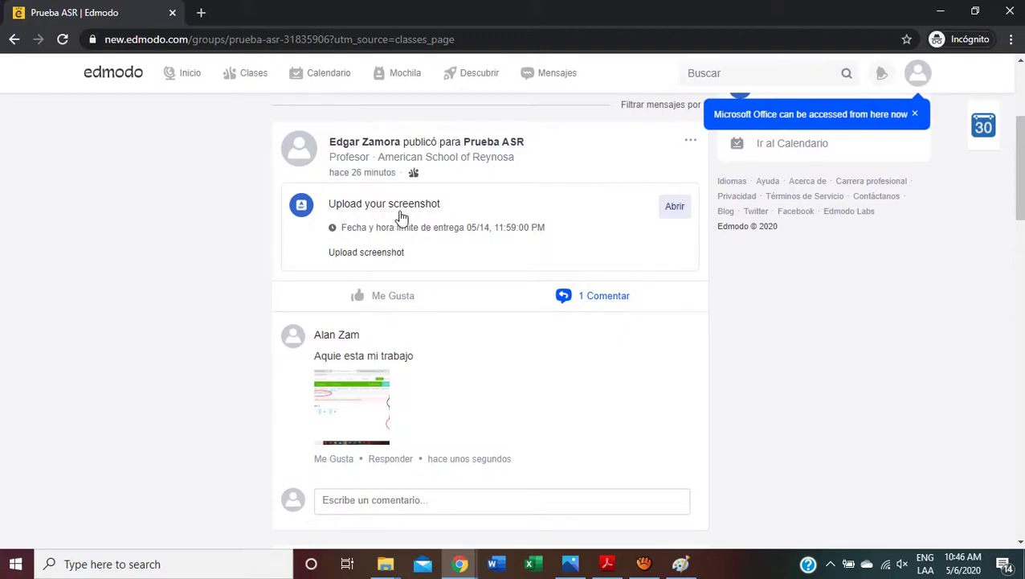
pyautogui.scroll(-6, 185, 466)
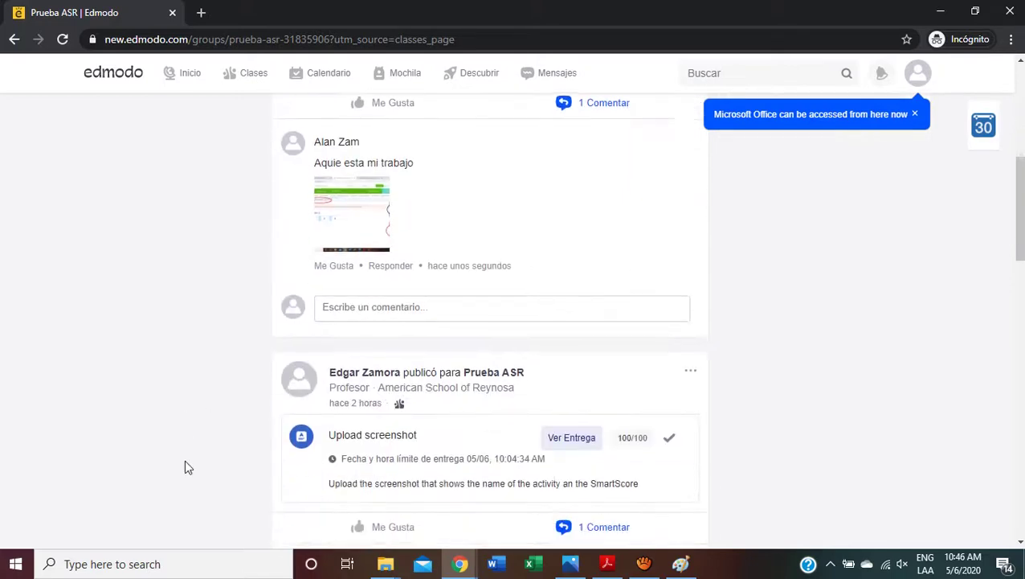
pyautogui.scroll(-6, 185, 467)
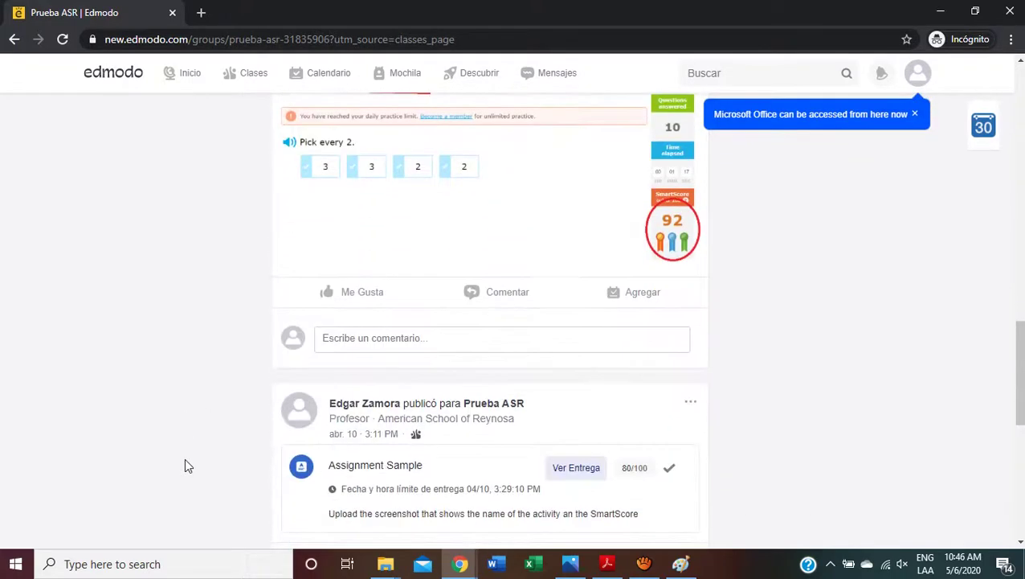
pyautogui.scroll(3, 186, 466)
pyautogui.scroll(15, 184, 466)
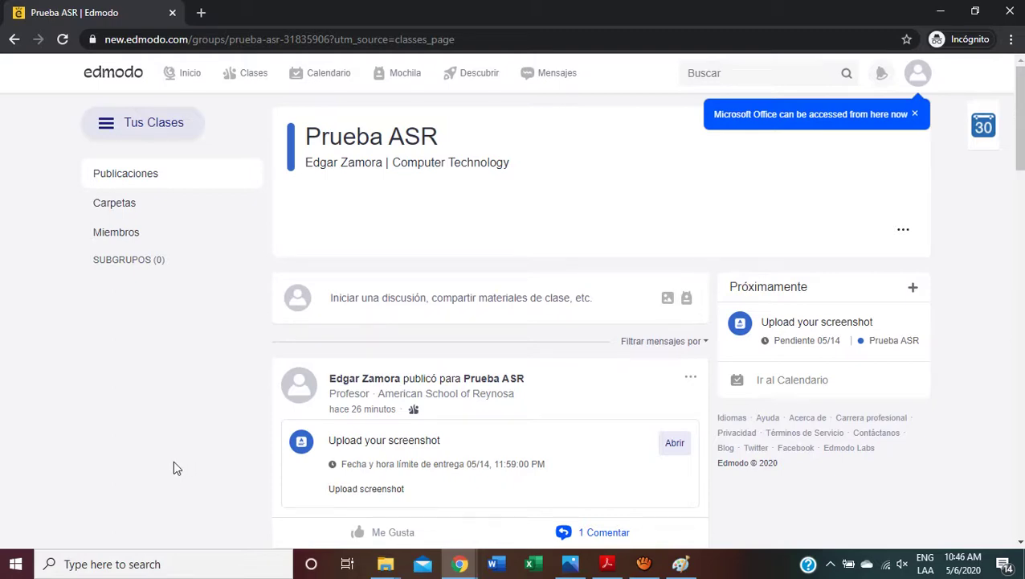
pyautogui.scroll(-4, 199, 421)
pyautogui.scroll(1, 200, 422)
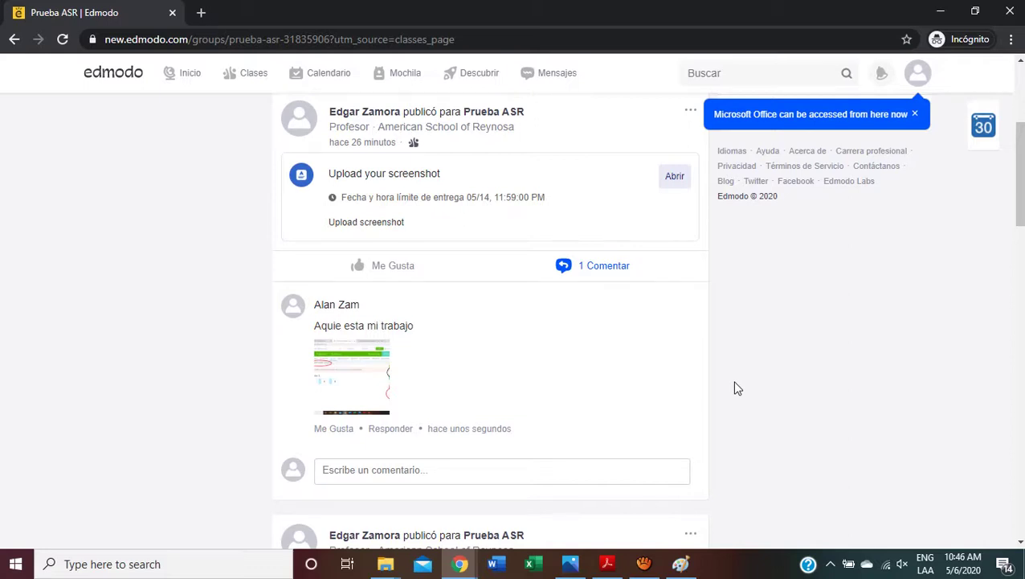
pyautogui.scroll(-5, 814, 414)
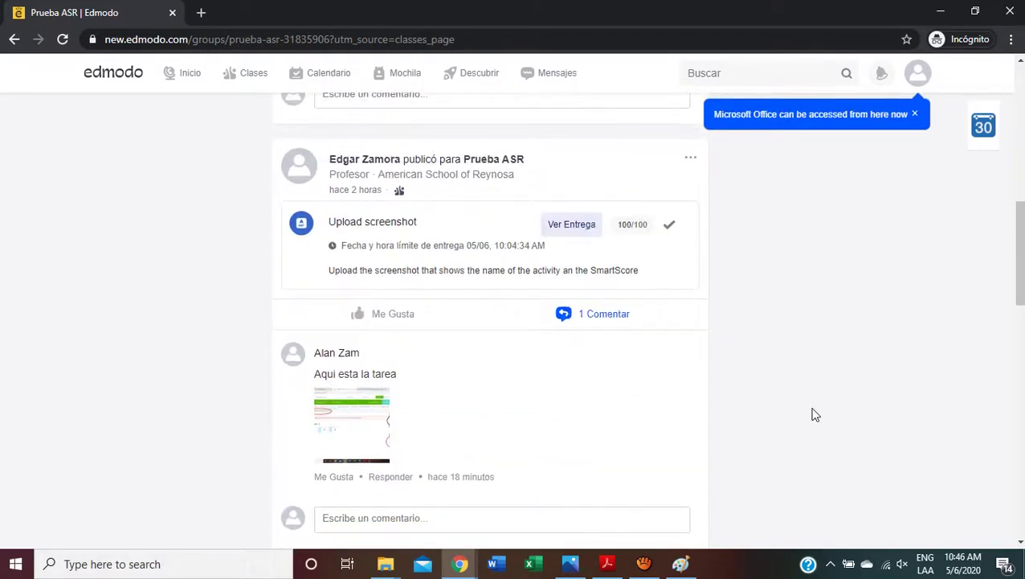
pyautogui.scroll(2, 813, 414)
pyautogui.scroll(-6, 814, 414)
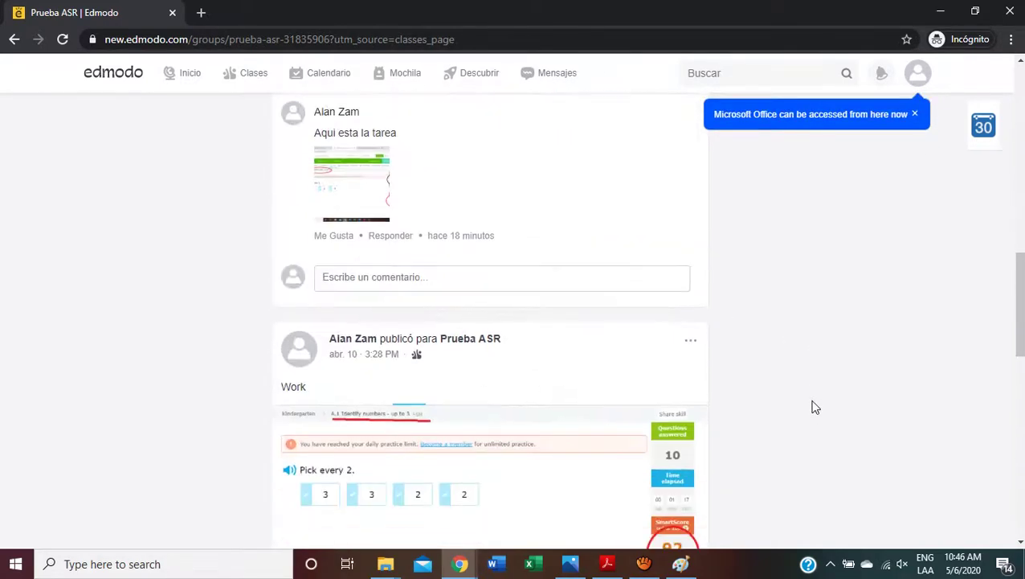
pyautogui.scroll(10, 813, 407)
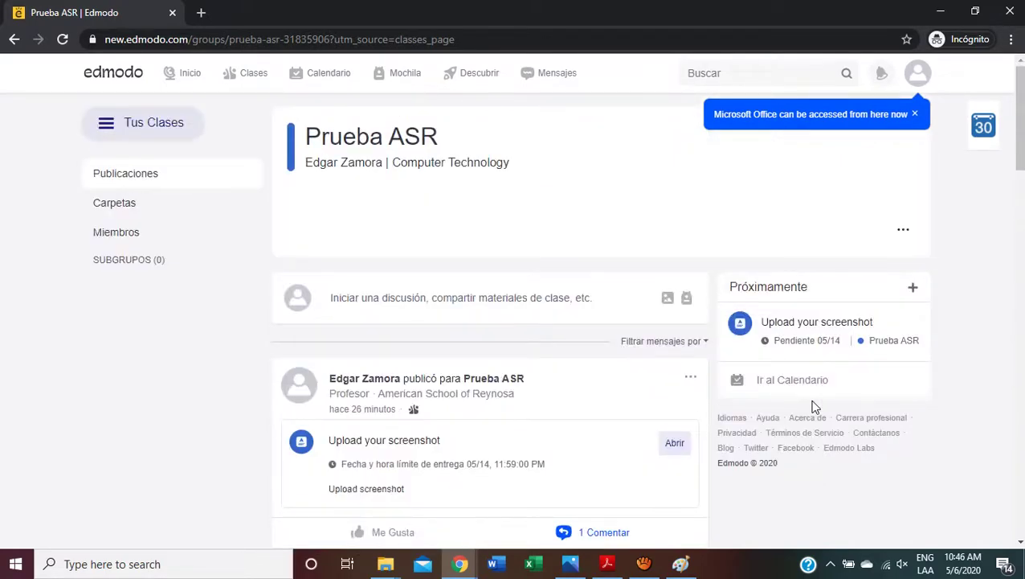
pyautogui.scroll(-3, 813, 407)
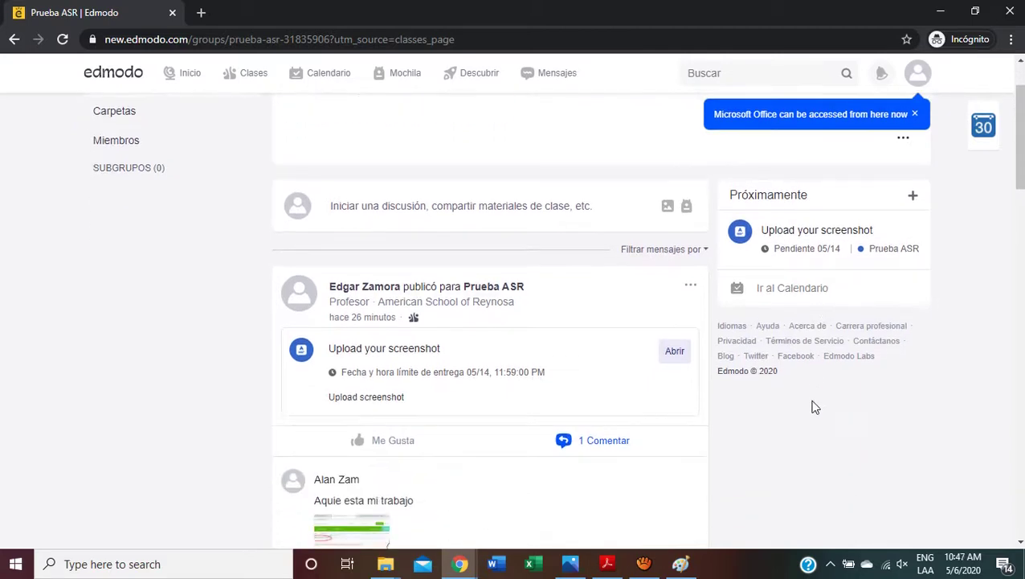
pyautogui.scroll(2, 813, 407)
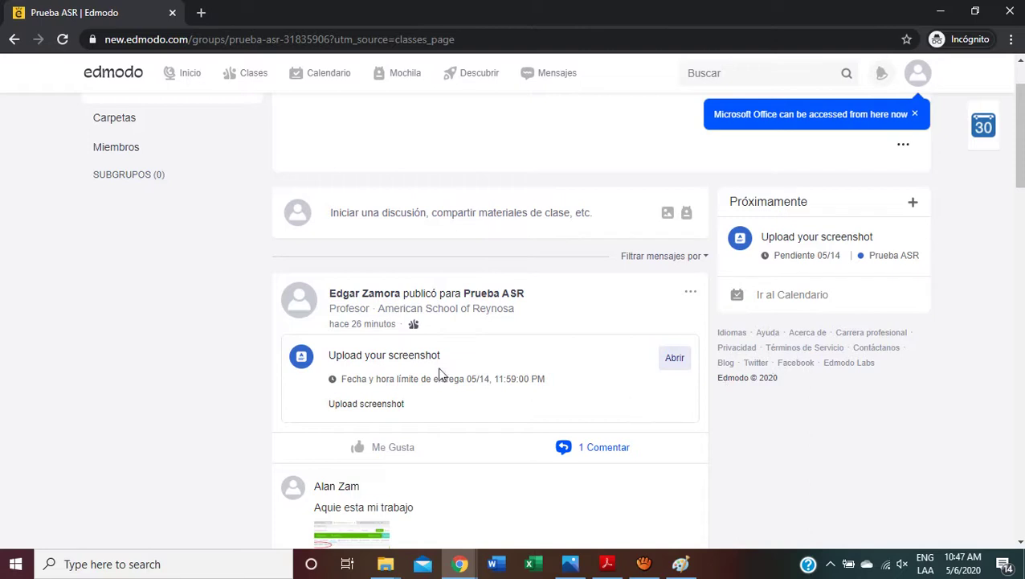
# - Open the "Upload your screenshot" assignment's submission page and attach the K-A-1 PNG image from the computer's Desktop
pyautogui.click(378, 362)
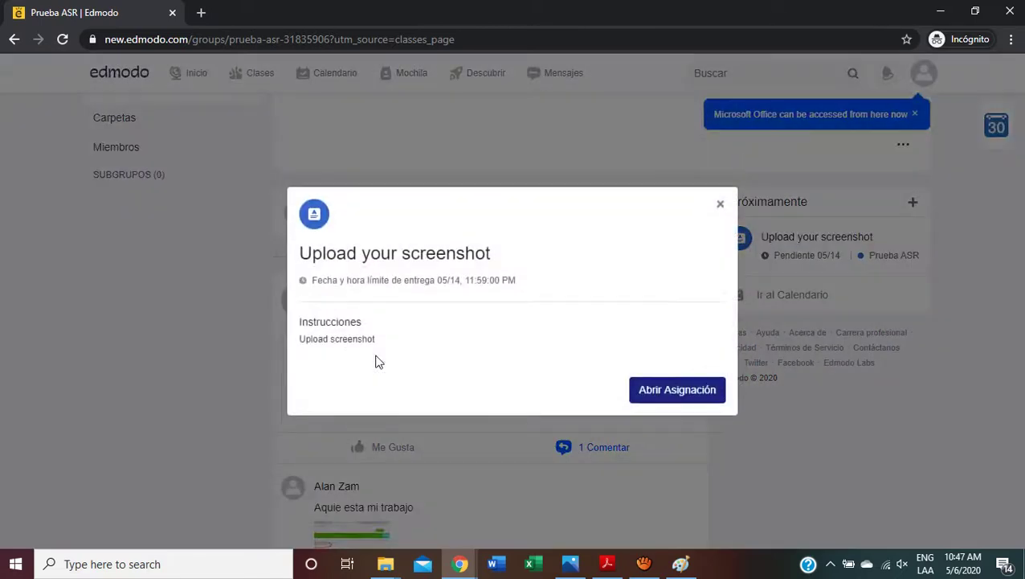
pyautogui.click(672, 393)
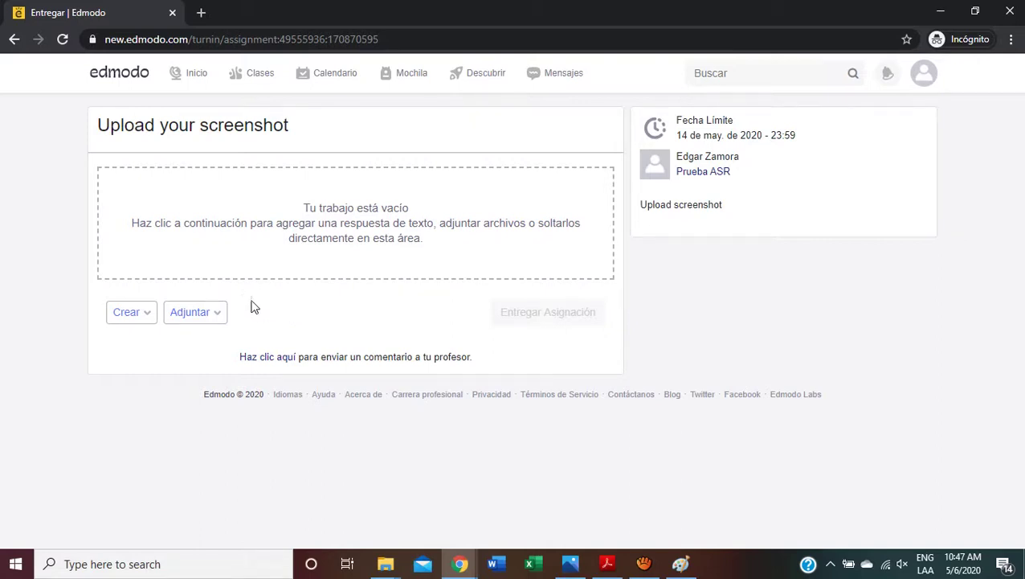
pyautogui.click(215, 318)
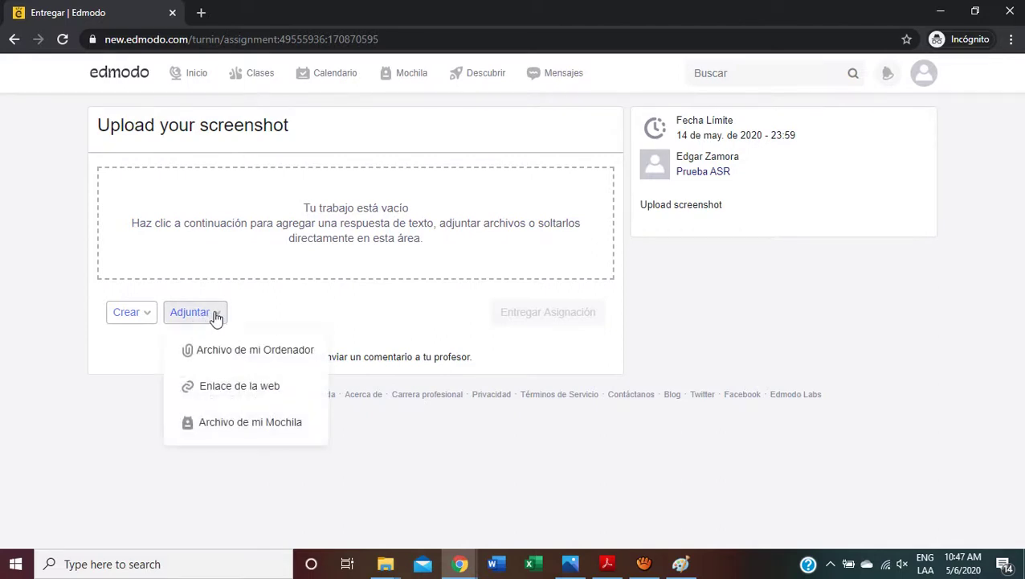
pyautogui.click(246, 351)
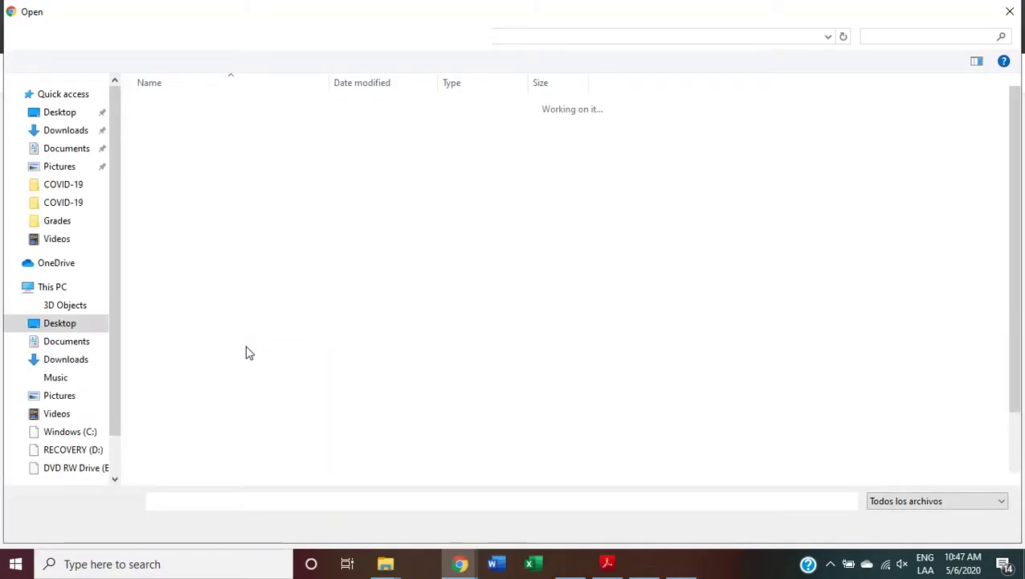
pyautogui.scroll(-2, 232, 386)
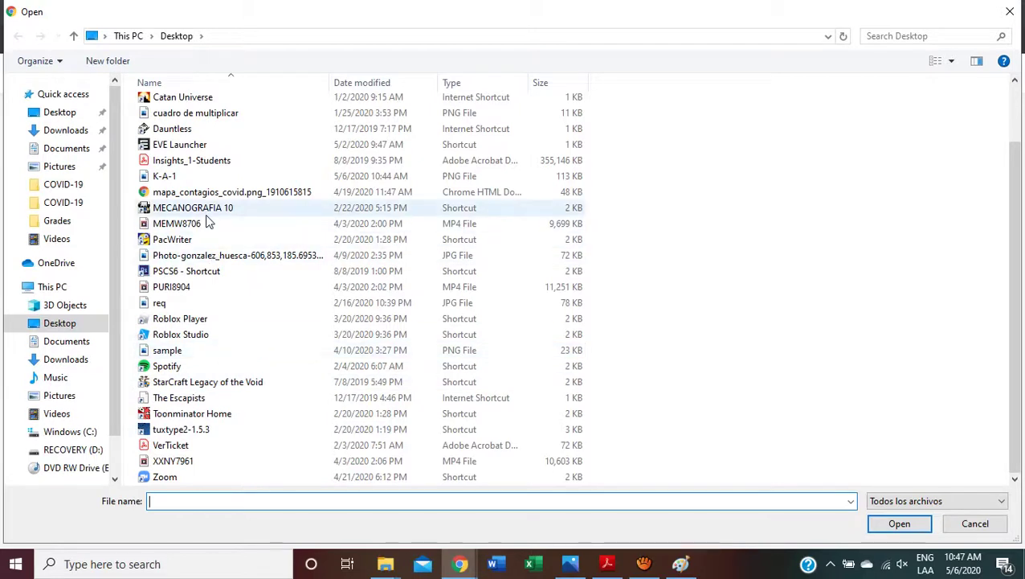
pyautogui.scroll(1, 201, 222)
pyautogui.click(172, 212)
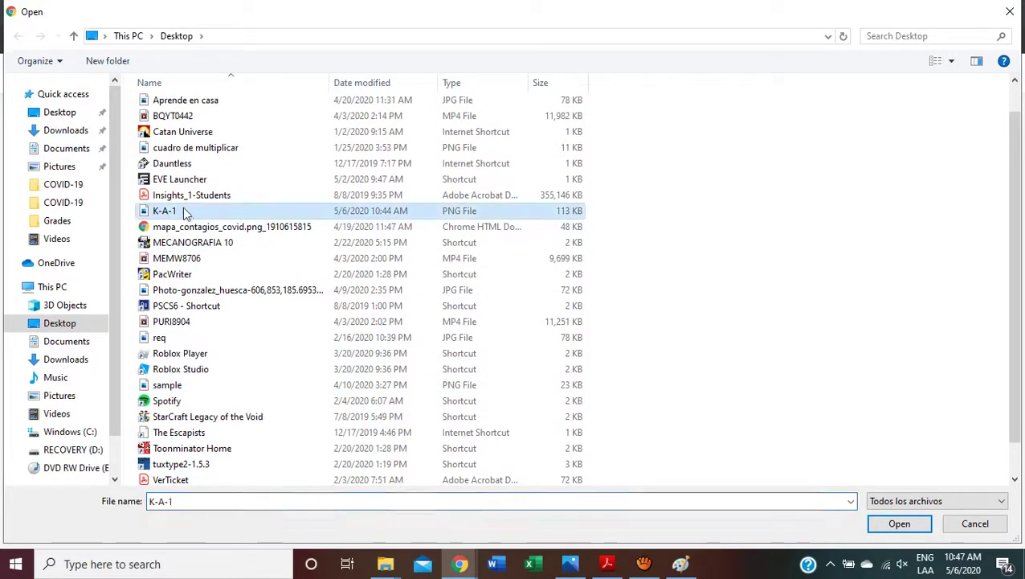
pyautogui.click(916, 524)
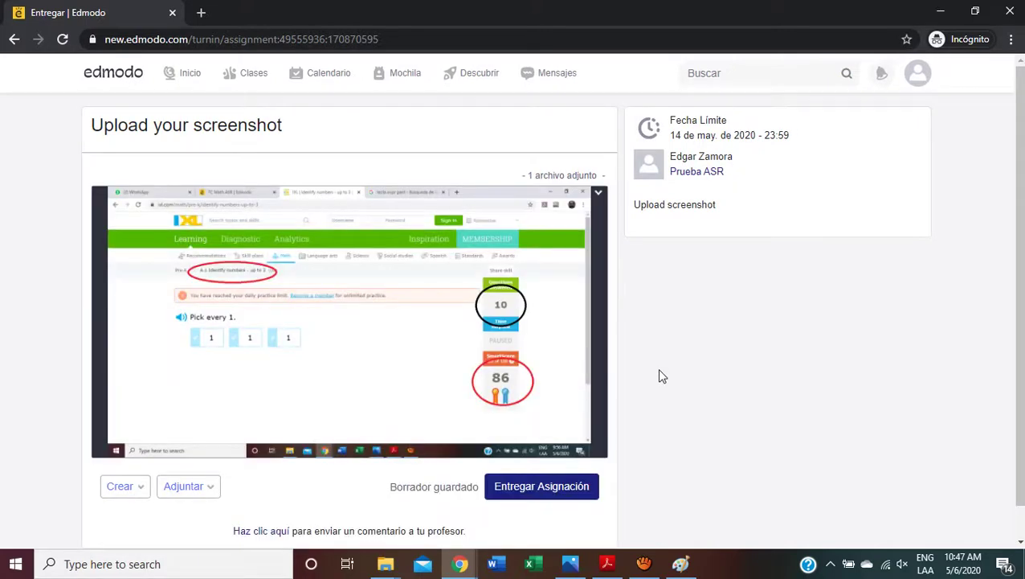
# - Turn in the "Upload your screenshot" assignment with its attached image and confirm the submission
pyautogui.click(561, 491)
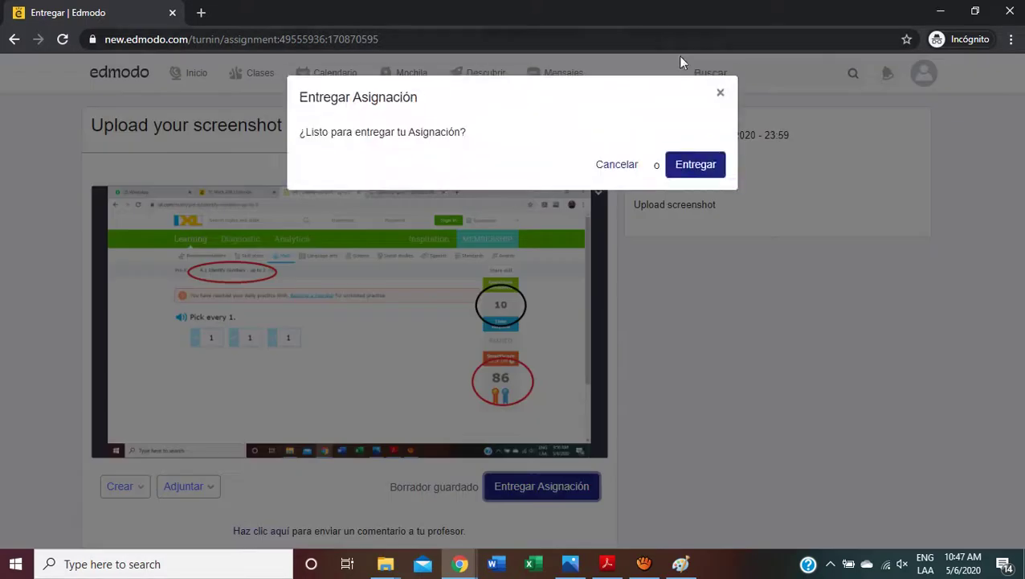
pyautogui.click(691, 166)
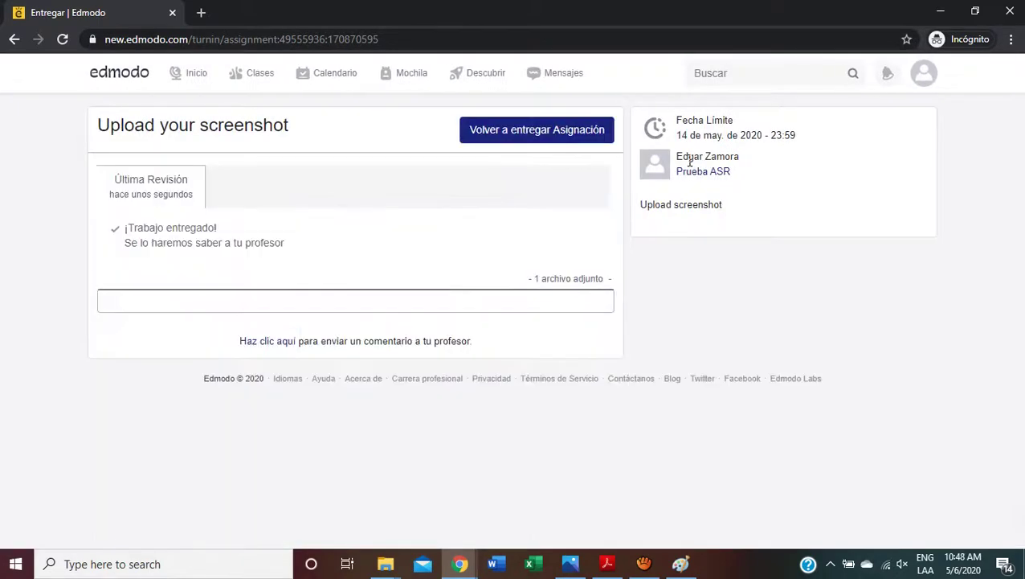